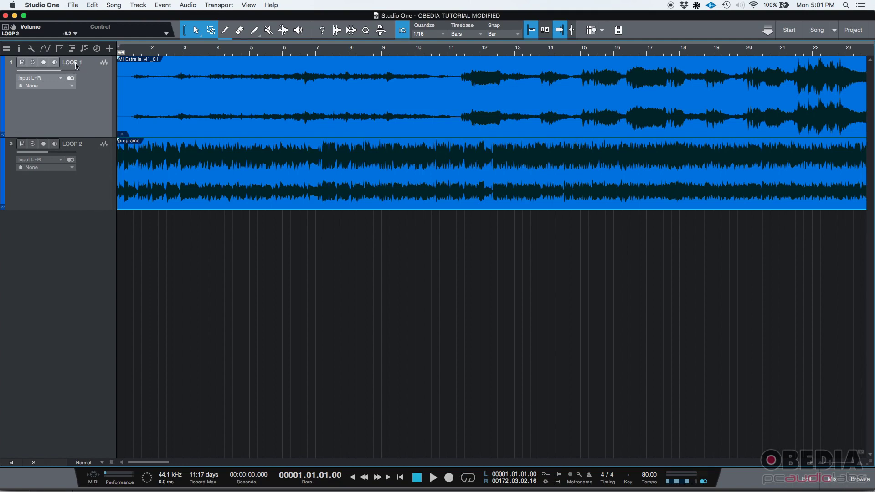
Step: Select the LOOP 1 and LOOP 2 track headers together
{"action": "left_click", "coordinate": [84, 147]}
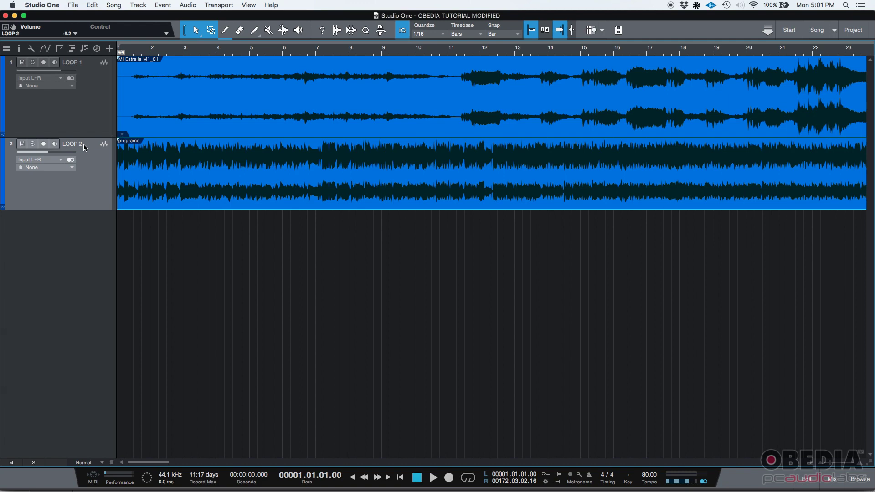
{"action": "left_click", "coordinate": [86, 114]}
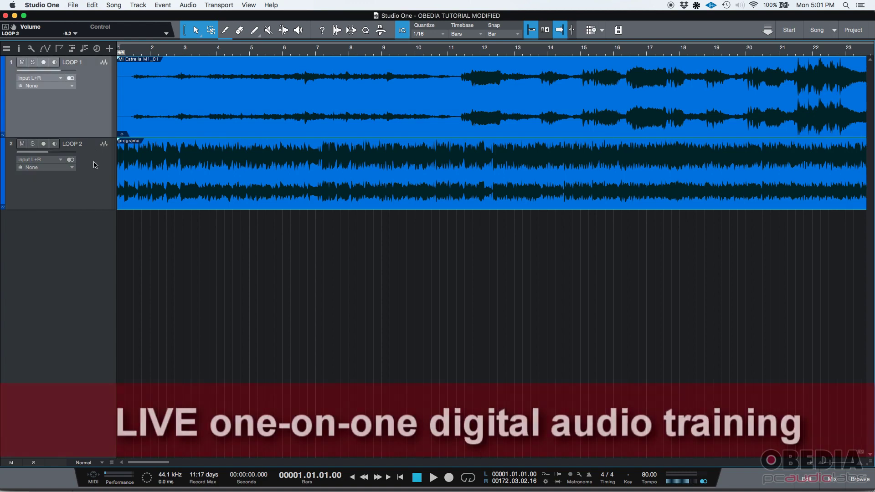
{"action": "left_click", "coordinate": [92, 163]}
{"action": "left_click", "coordinate": [90, 125]}
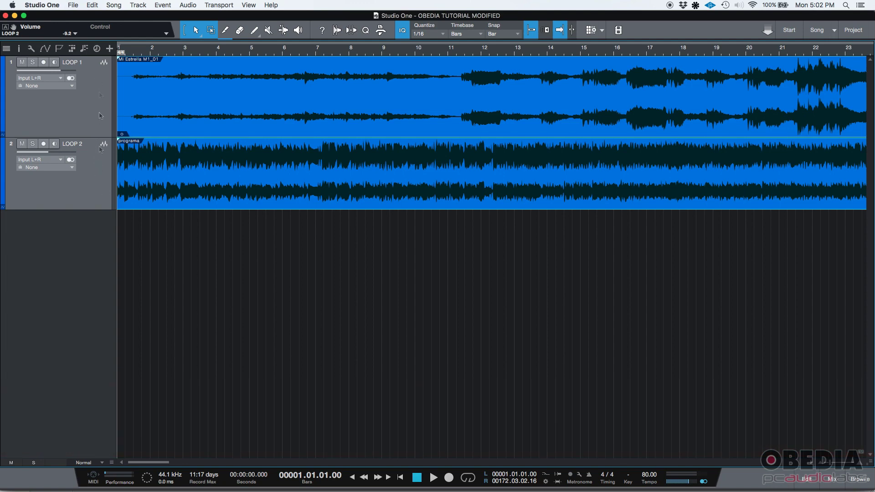
Step: Group the two selected loop tracks under the name MUSIC
{"action": "left_click", "coordinate": [139, 5]}
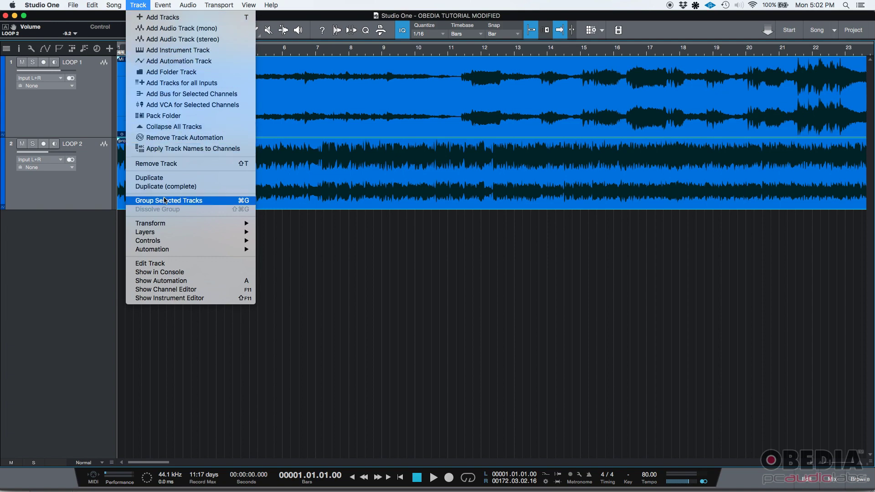
{"action": "left_click", "coordinate": [220, 202]}
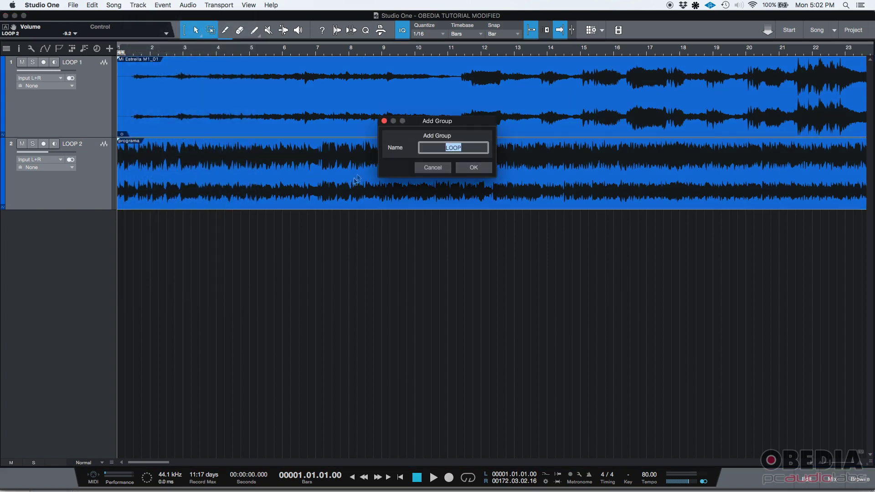
{"action": "left_click_drag", "start_coordinate": [433, 123], "coordinate": [423, 246]}
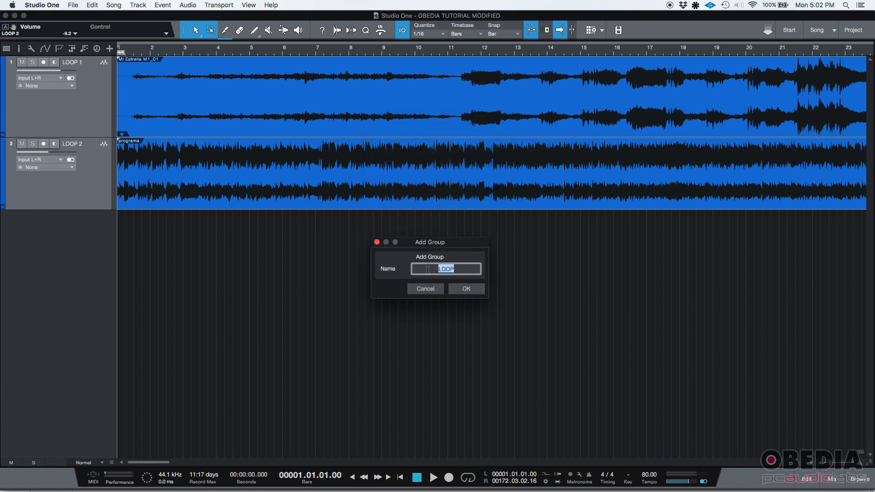
{"action": "type", "text": "MUSIC"}
{"action": "left_click", "coordinate": [478, 291]}
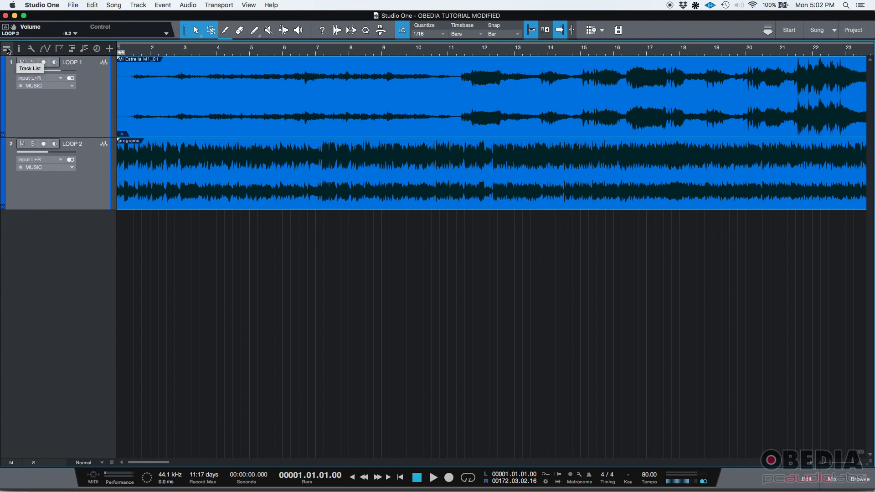
Step: Show the Track List and toggle Show Groups off and on to list MUSIC
{"action": "left_click", "coordinate": [6, 50]}
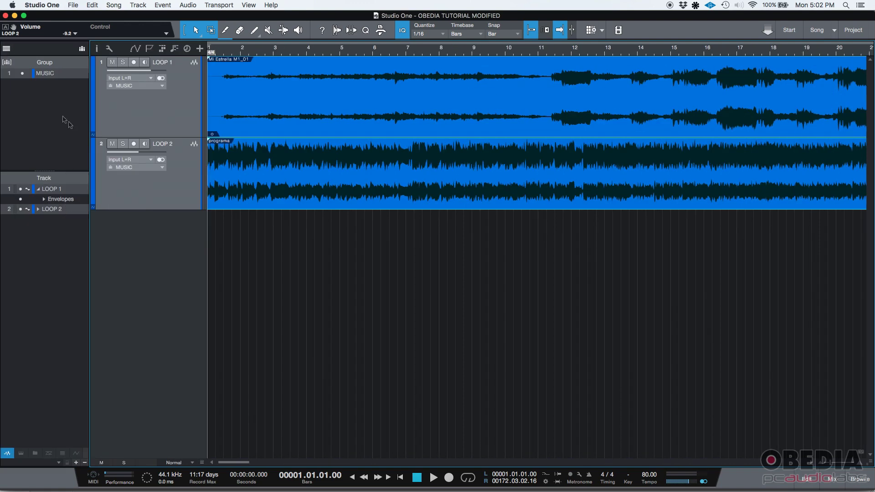
{"action": "left_click", "coordinate": [82, 51]}
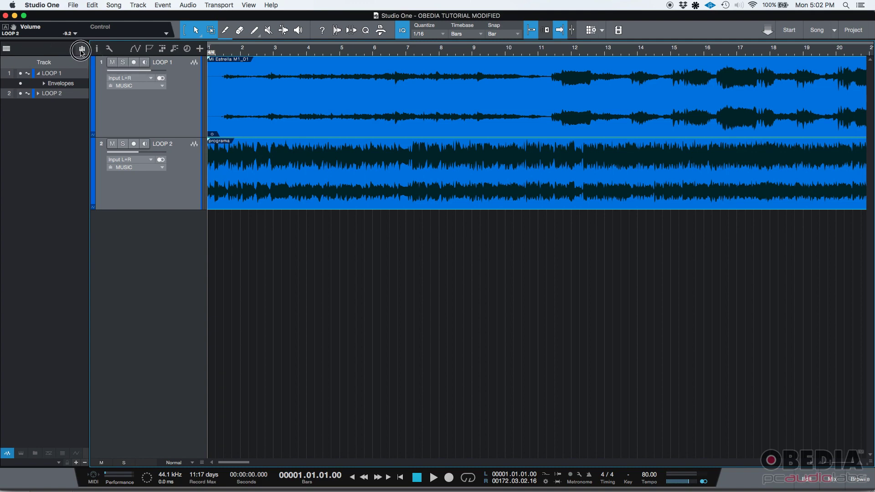
{"action": "left_click", "coordinate": [82, 50]}
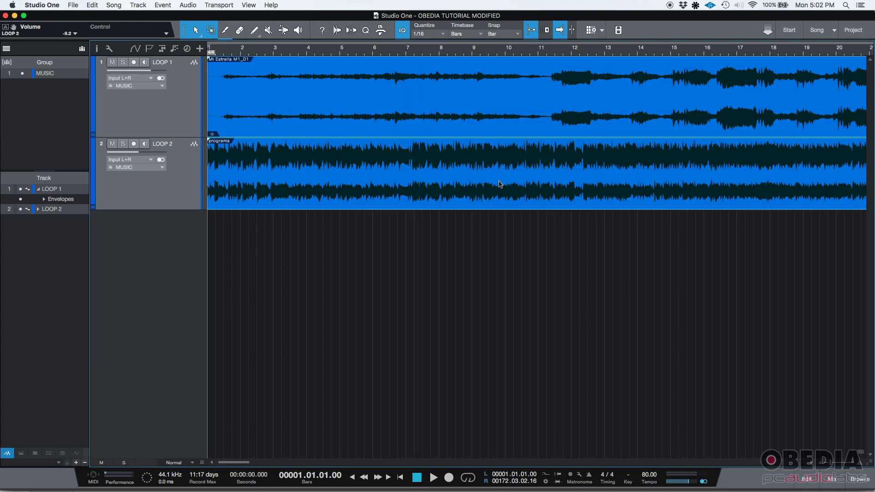
Step: In the mixer, drag the LOOP 1 fader down and up, with LOOP 2 following
{"action": "left_click", "coordinate": [833, 478]}
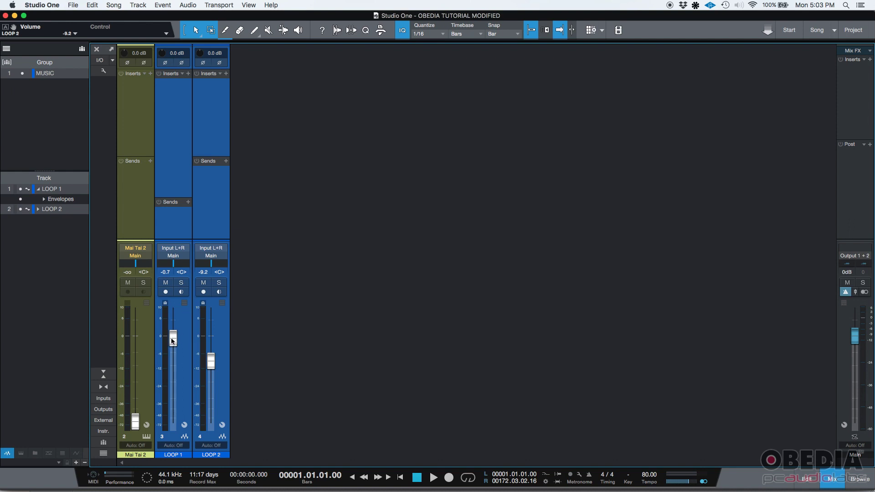
{"action": "left_click_drag", "start_coordinate": [173, 340], "coordinate": [172, 341]}
{"action": "left_click_drag", "start_coordinate": [173, 339], "coordinate": [173, 350]}
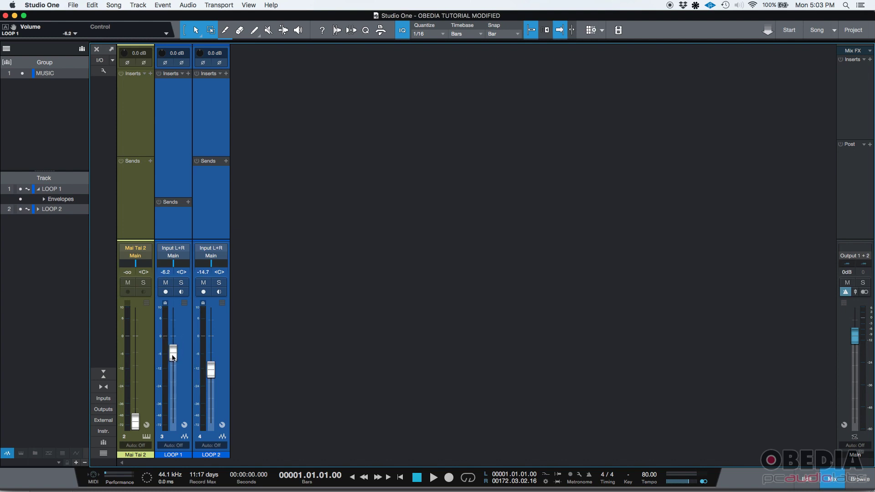
{"action": "left_click_drag", "start_coordinate": [210, 373], "coordinate": [213, 363]}
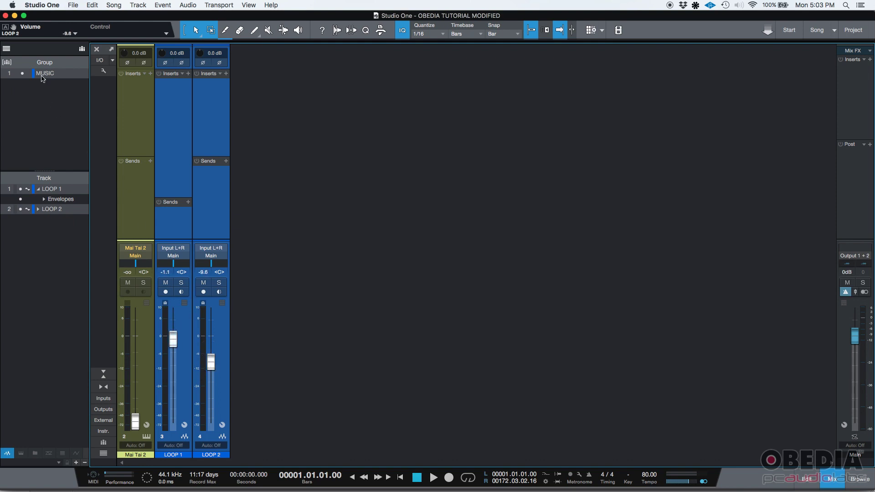
Step: Dissolve the MUSIC group, then drag LOOP 1 alone down to -7.9
{"action": "left_click", "coordinate": [45, 73]}
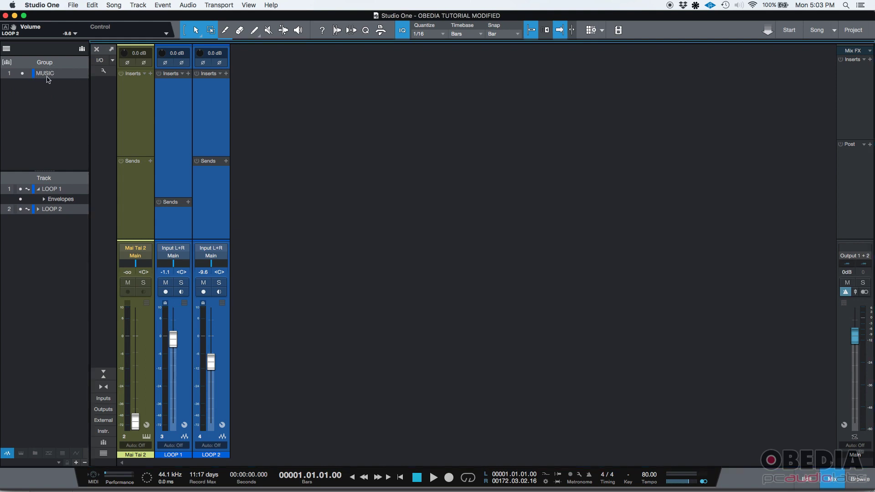
{"action": "right_click", "coordinate": [43, 78]}
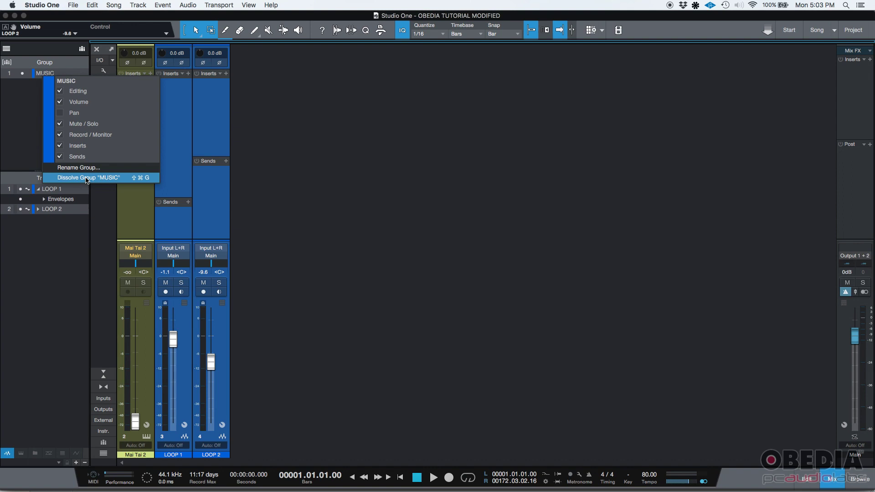
{"action": "left_click", "coordinate": [86, 178]}
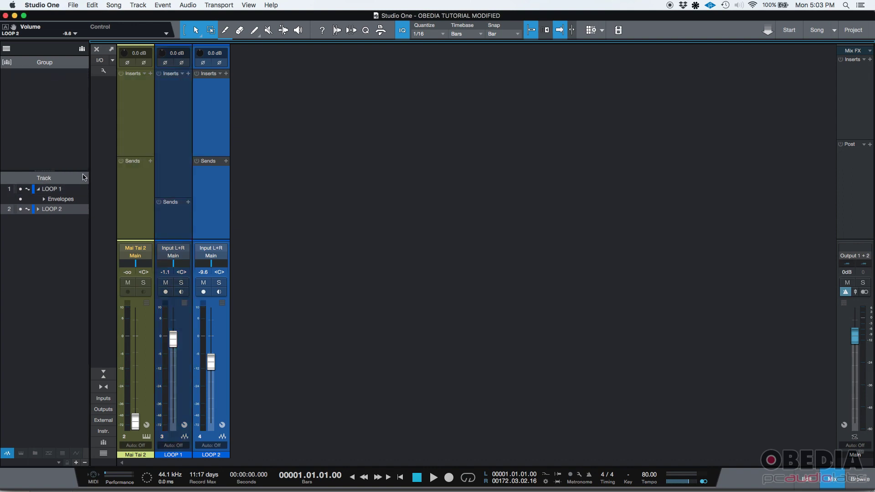
{"action": "mouse_move", "coordinate": [173, 340]}
{"action": "left_mouse_down"}
{"action": "mouse_move", "coordinate": [174, 358]}
{"action": "mouse_move", "coordinate": [211, 358]}
{"action": "left_mouse_up"}
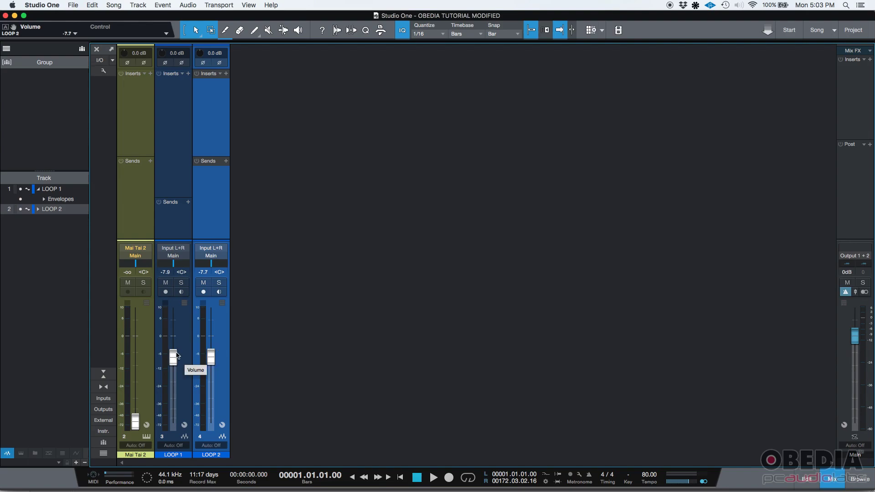